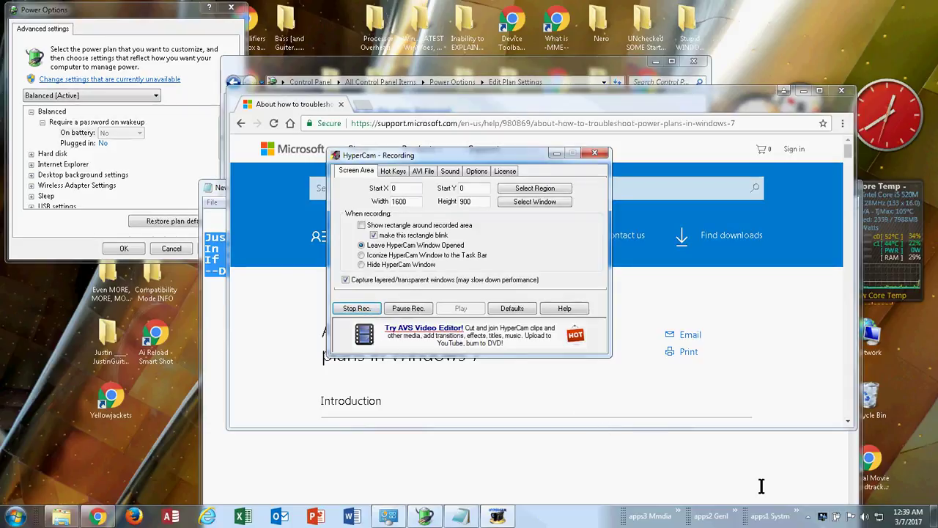
Minimize Notepad and HyperCam, then maximize Chrome on the Windows 7 power plans article.
left_click(909, 517)
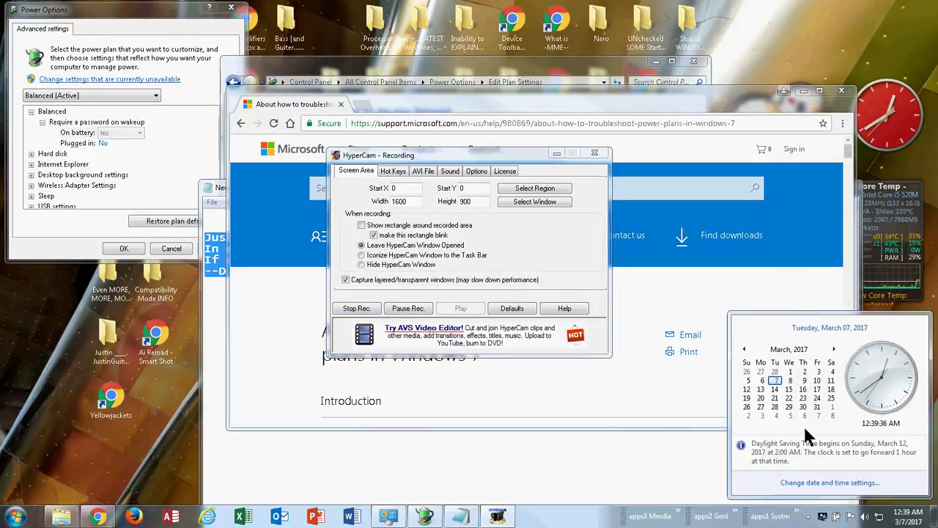
left_click(591, 474)
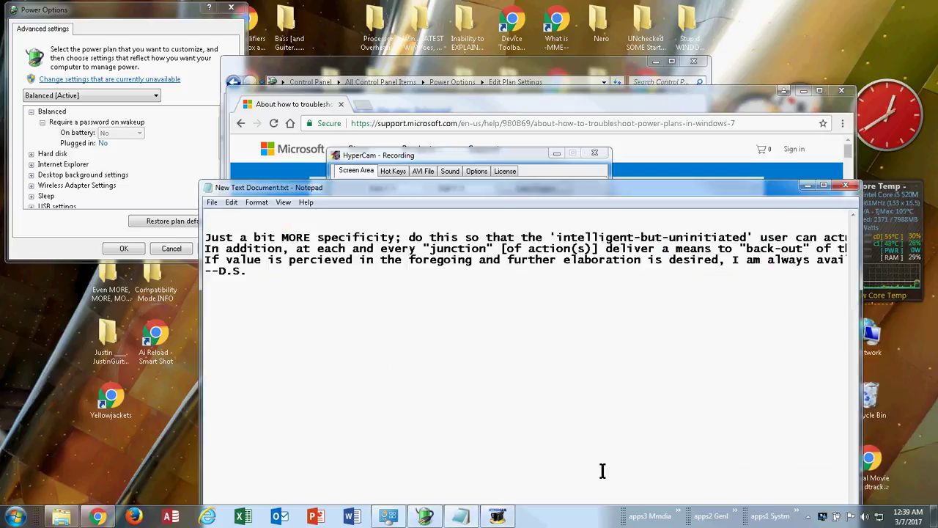
left_click(807, 185)
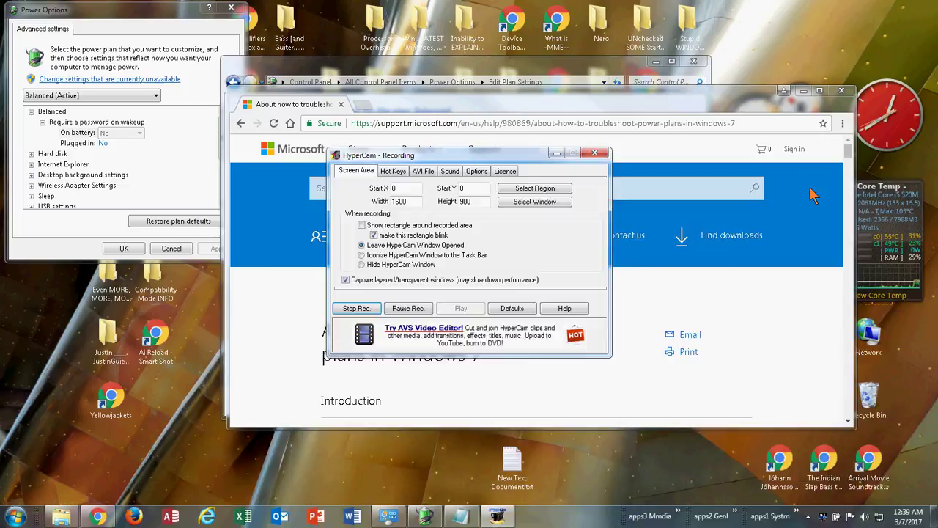
left_click(557, 154)
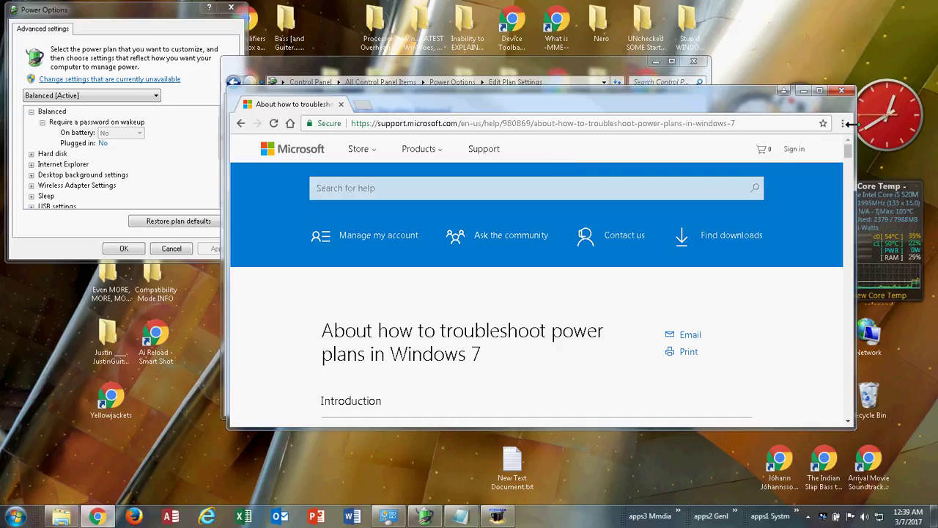
left_click(819, 90)
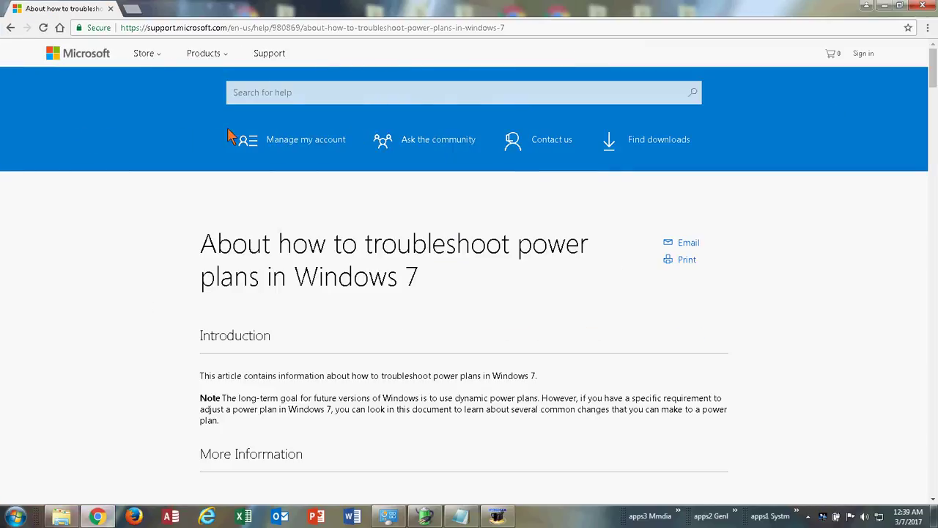
Restore the Balanced plan's Edit Plan Settings window and open its advanced power settings.
left_click(386, 515)
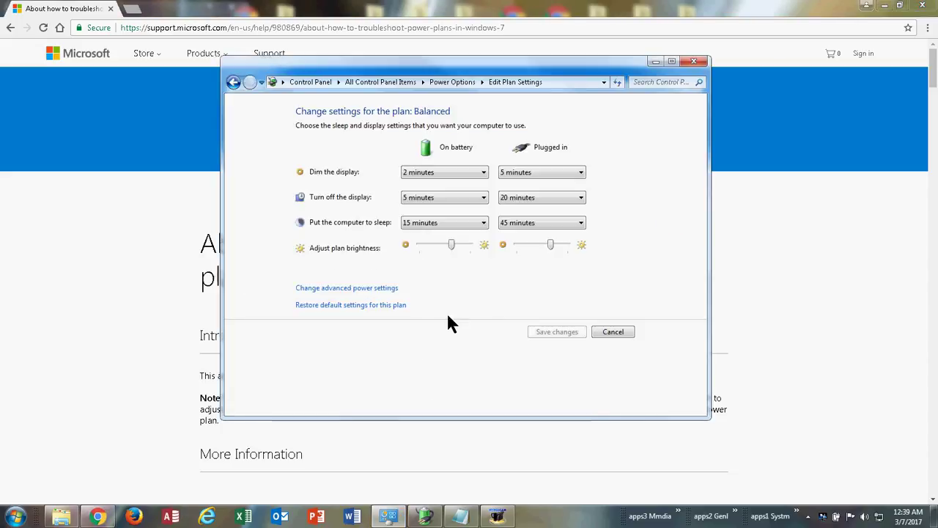
left_click(361, 290)
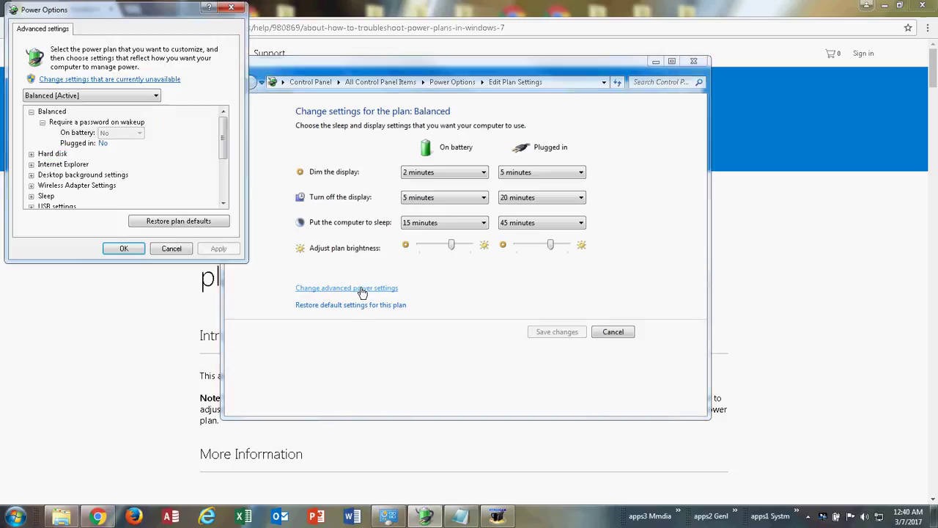
left_click(155, 79)
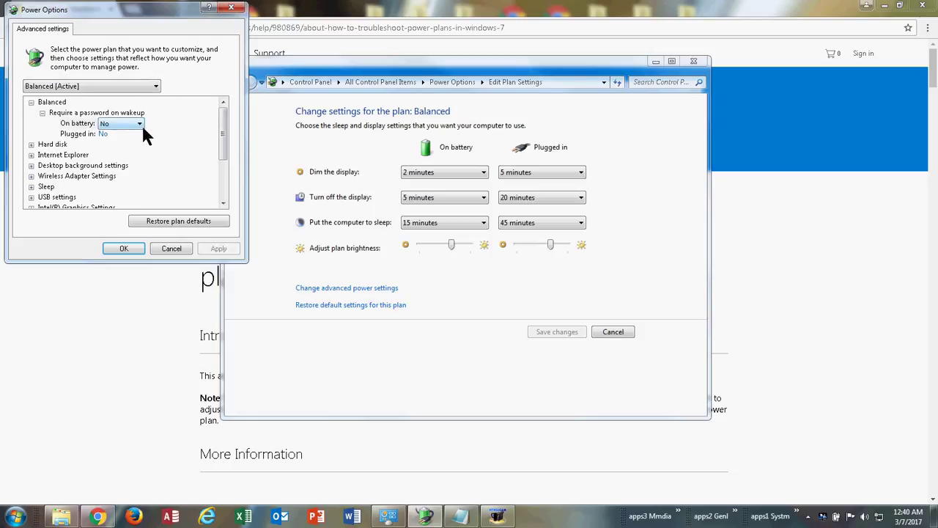
left_click(154, 88)
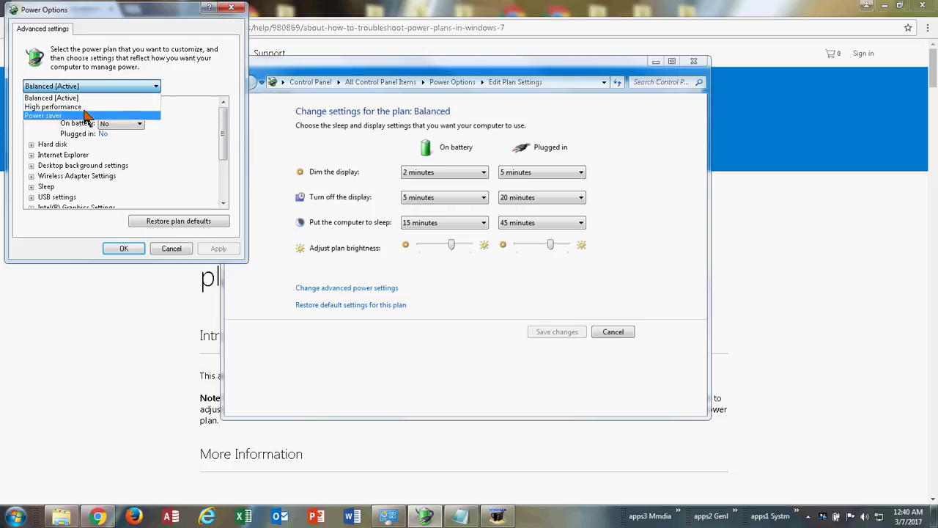
left_click(199, 77)
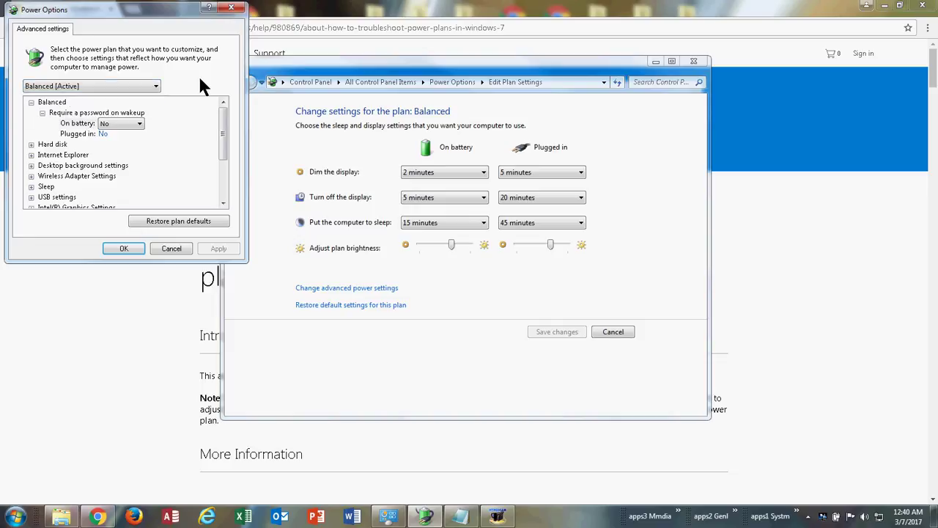
Cancel the Balanced plan's Advanced settings dialog, then reopen the advanced power settings.
left_click(171, 249)
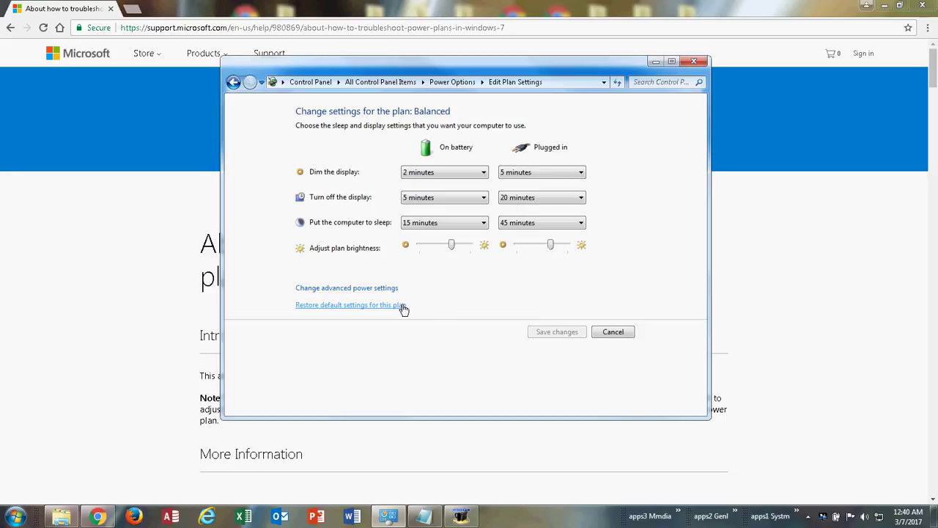
left_click(372, 290)
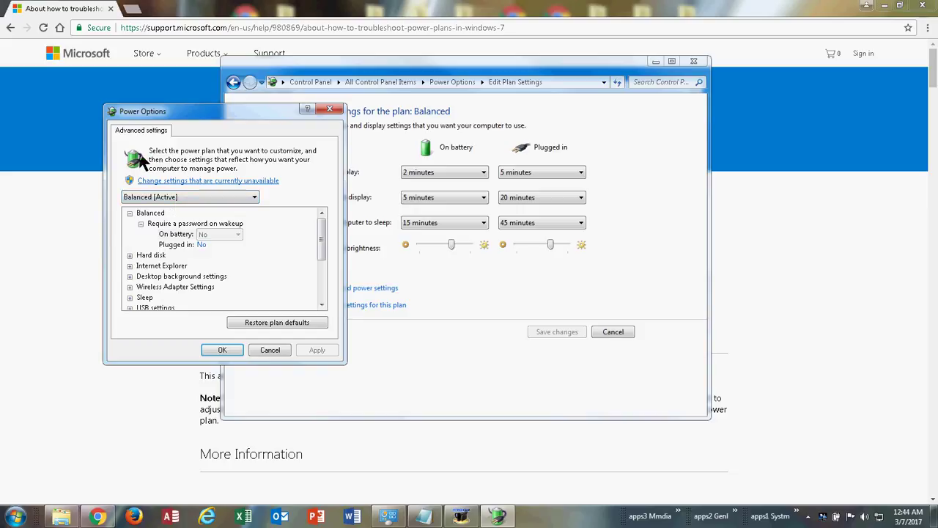
Unlock the unavailable settings, check the plan dropdown, then cancel the Advanced settings dialog.
left_click(188, 182)
left_click(164, 198)
left_click(271, 351)
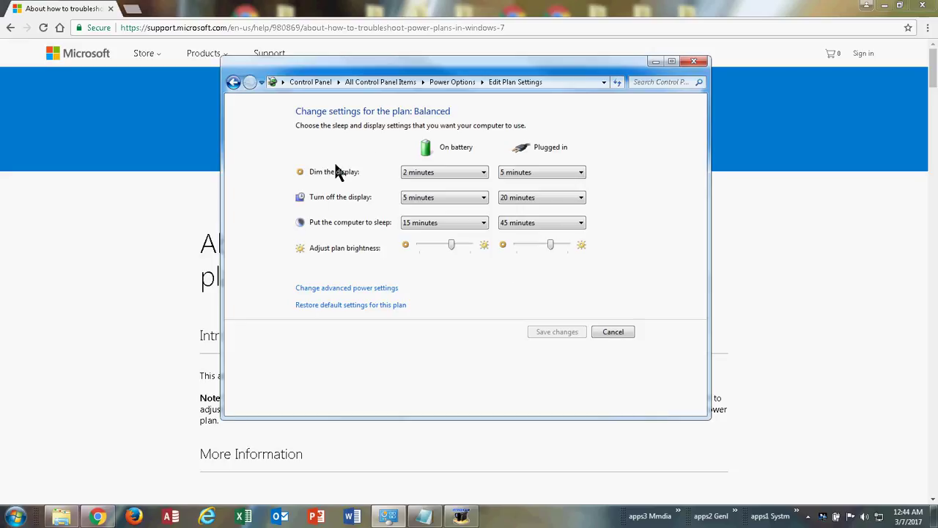
Minimize the plan settings window and scroll through the first part of the article.
left_click(655, 62)
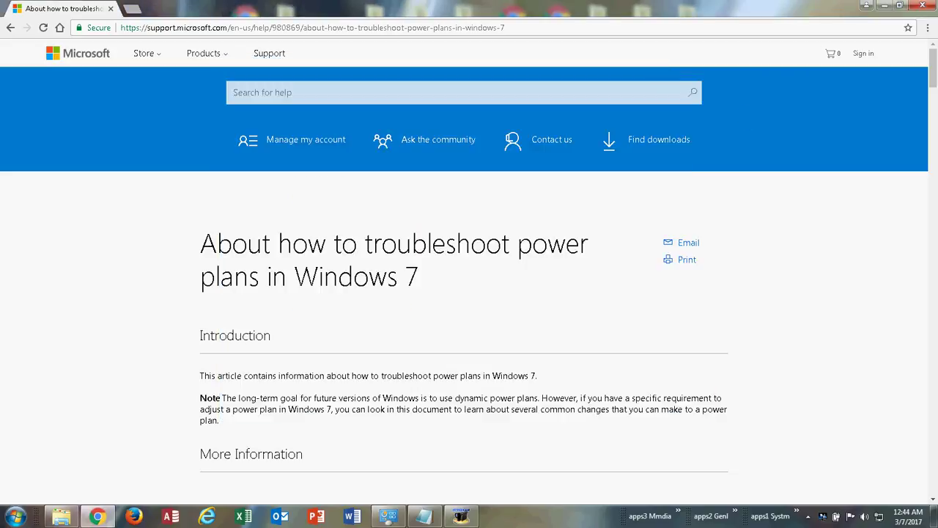
left_click(930, 65)
left_click_drag(930, 64, 930, 82)
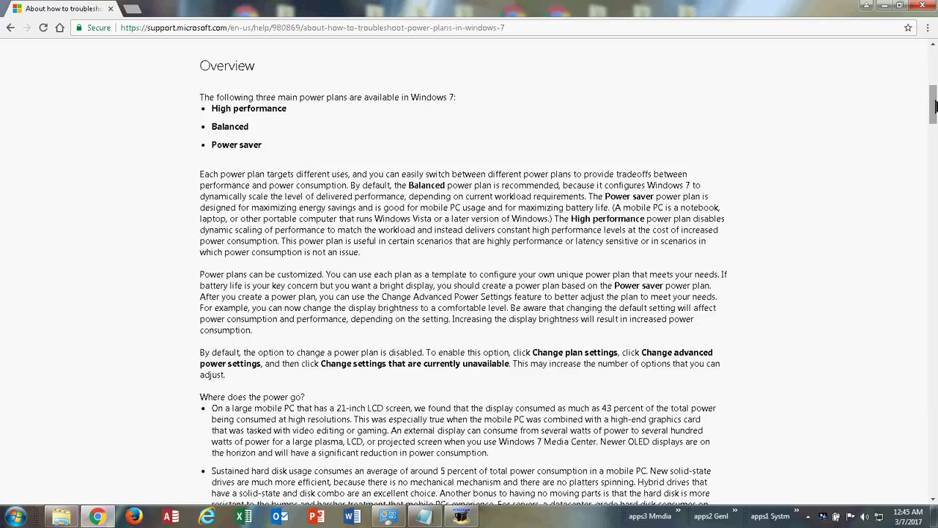
left_click(930, 100)
left_click_drag(930, 99, 931, 134)
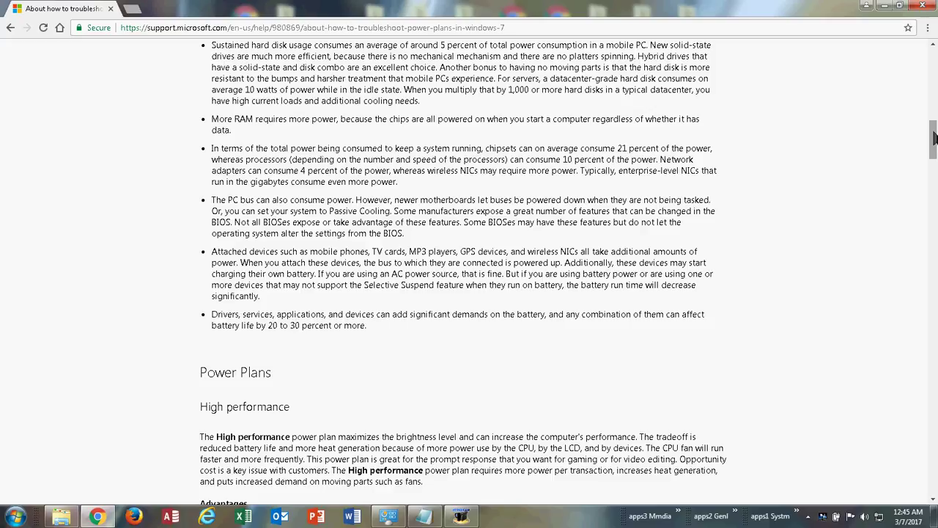
left_click_drag(935, 138, 935, 173)
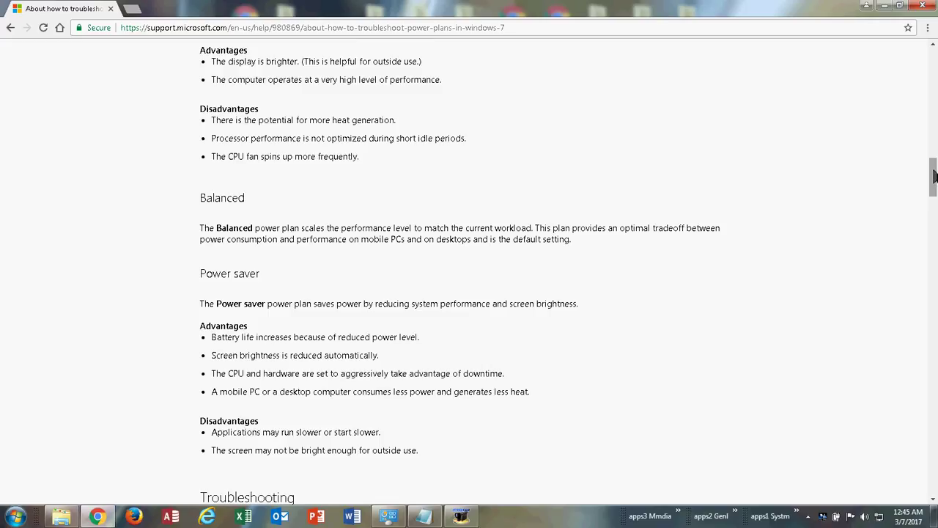
left_click_drag(935, 176, 934, 210)
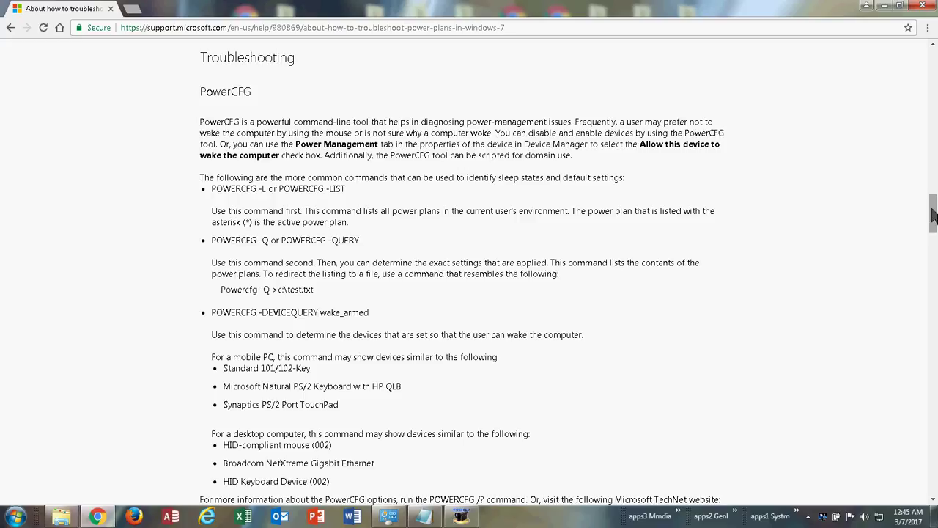
left_click_drag(929, 208, 929, 242)
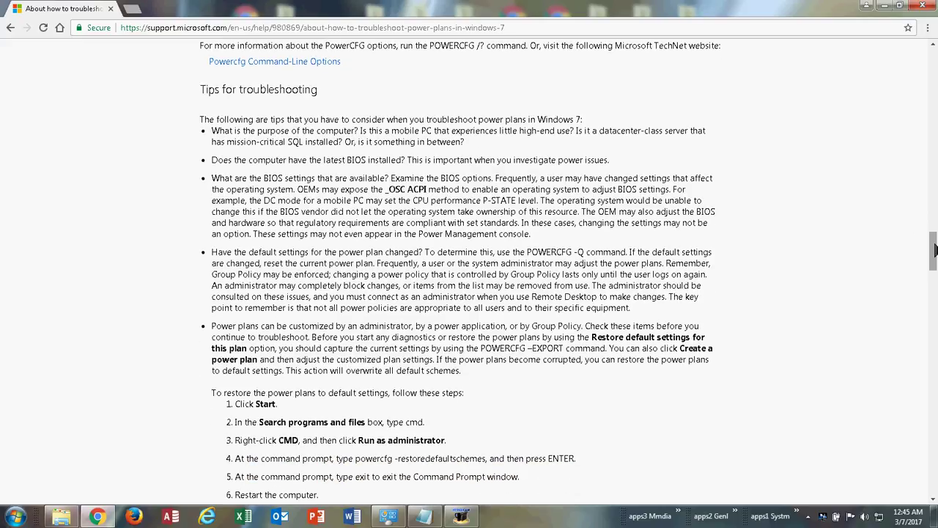
Scroll on past References and Properties down to the Feedback section and footer.
left_click(933, 248)
left_click_drag(933, 248, 932, 282)
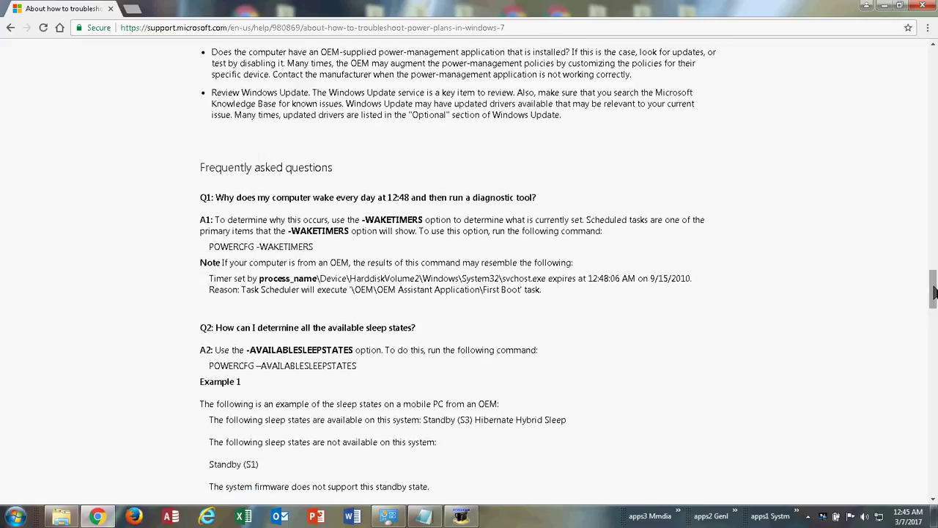
left_click_drag(932, 293, 932, 317)
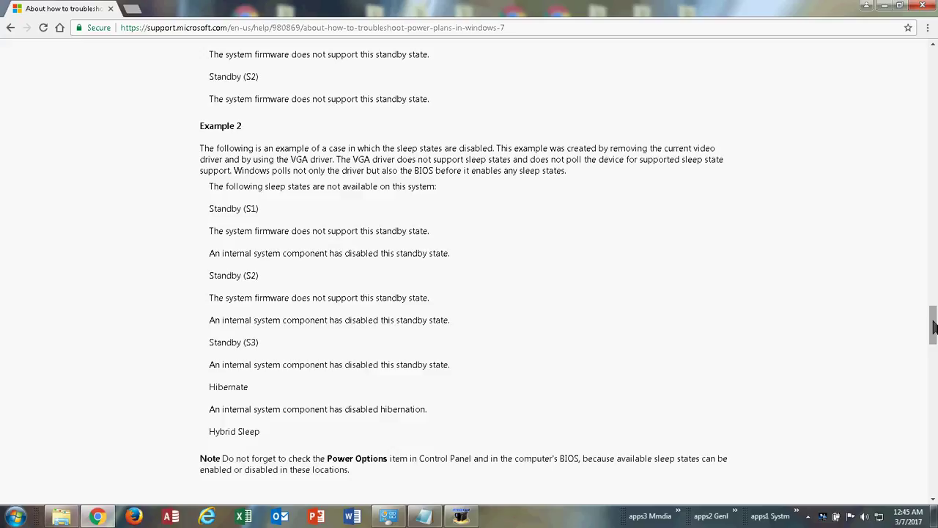
left_click(932, 326)
left_click_drag(933, 326, 933, 364)
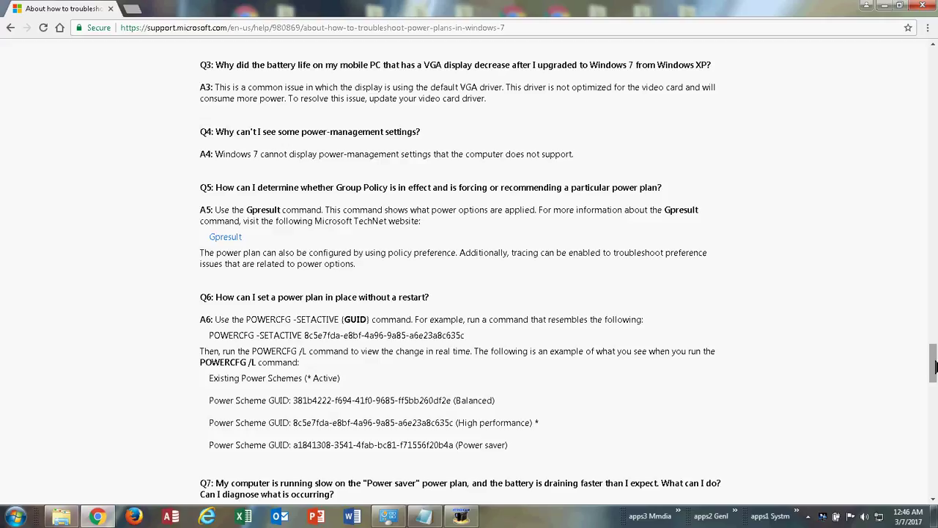
left_click_drag(935, 366, 935, 396)
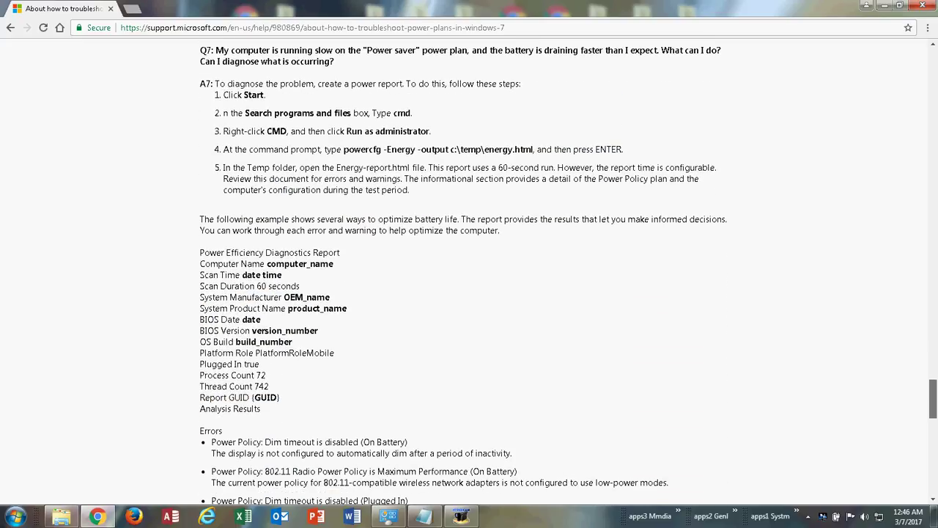
scroll(464, 275, "up", 1)
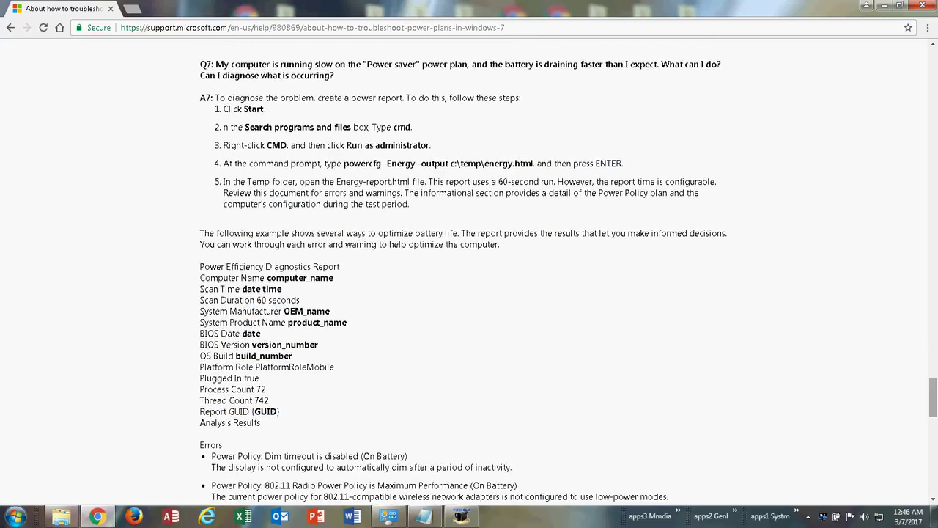
left_click(933, 401)
left_click_drag(930, 400, 934, 435)
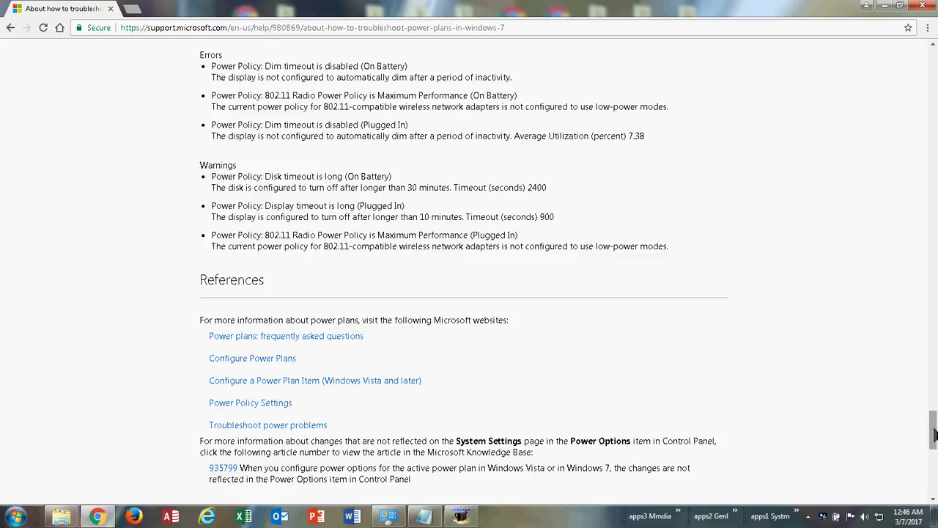
scroll(935, 435, "down", 3)
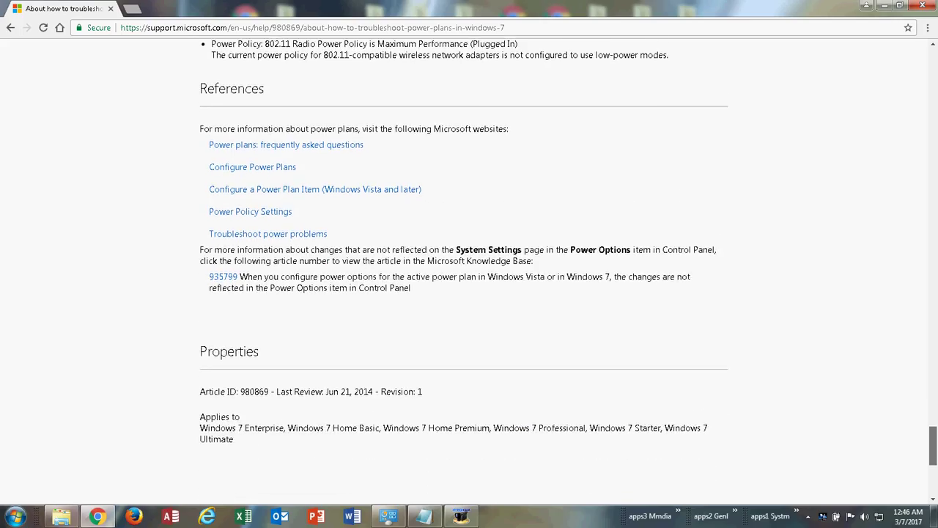
scroll(932, 440, "down", 4)
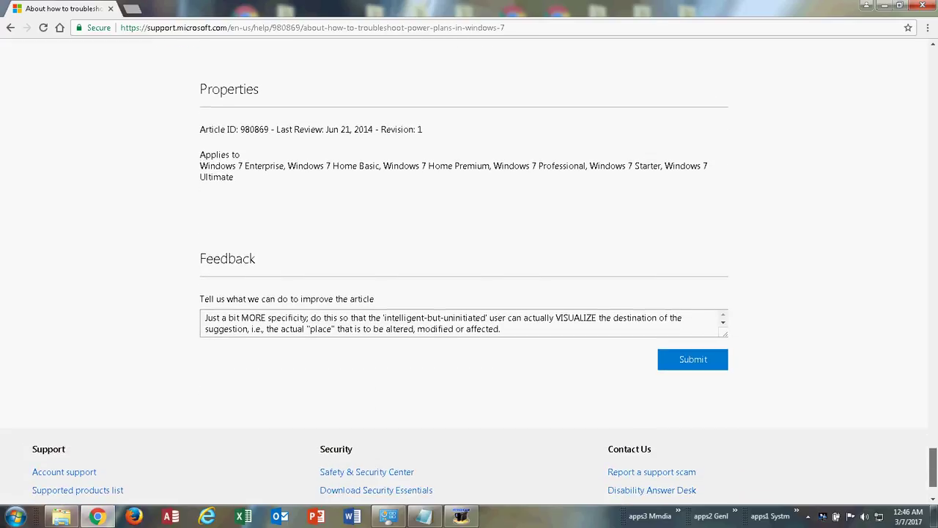
scroll(932, 440, "down", 1)
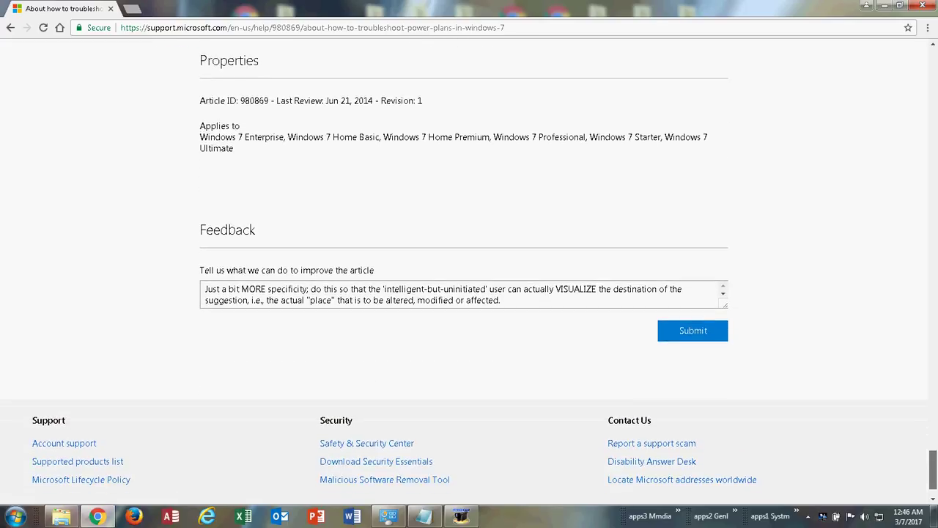
scroll(469, 271, "up", 2)
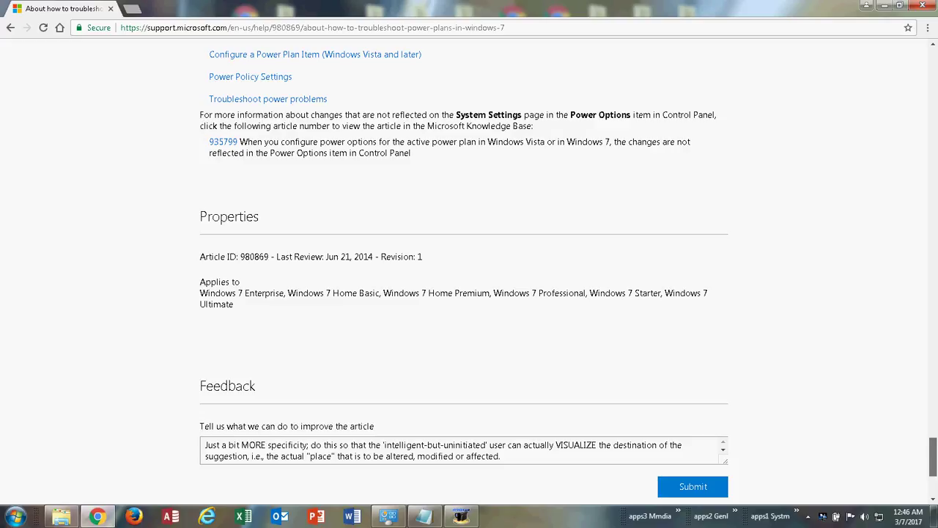
scroll(469, 271, "down", 2)
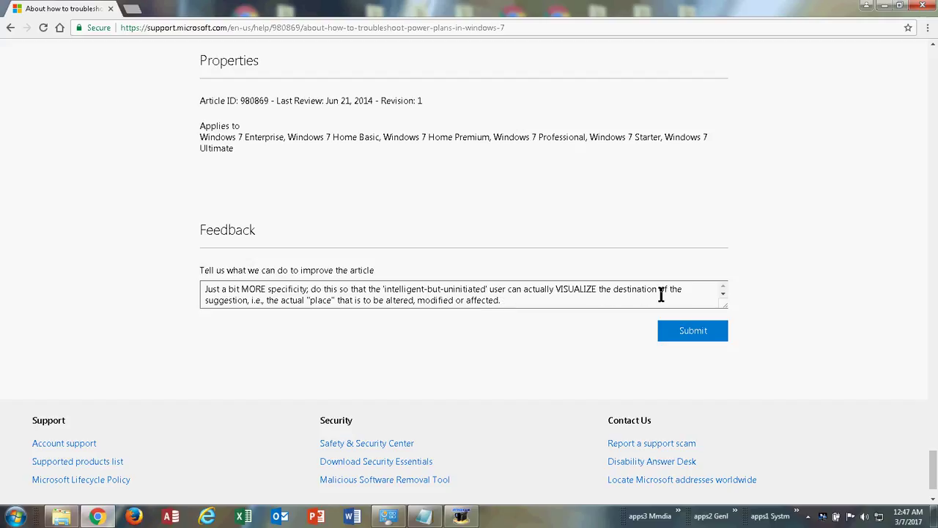
Scroll the Feedback box to its final --D.S. line, then bring Notepad's draft forward.
left_click(722, 293)
left_click(722, 293)
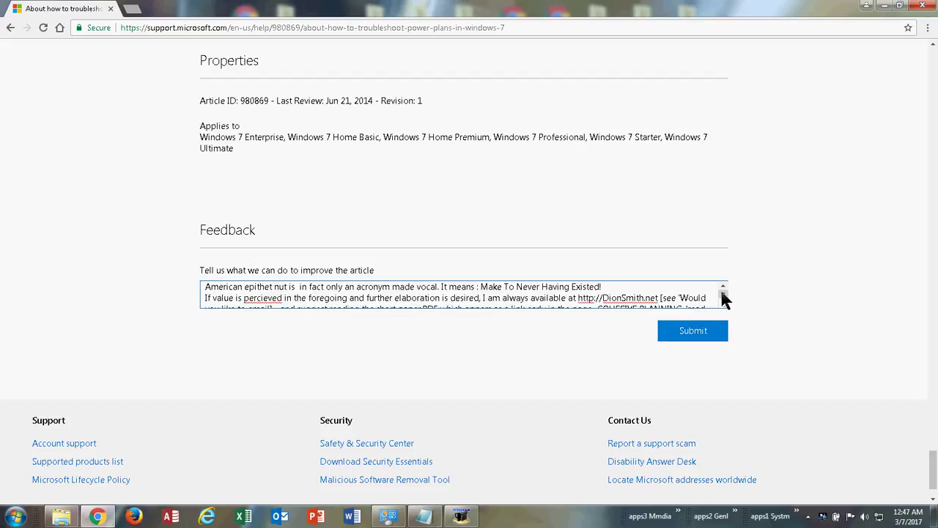
left_click(722, 296)
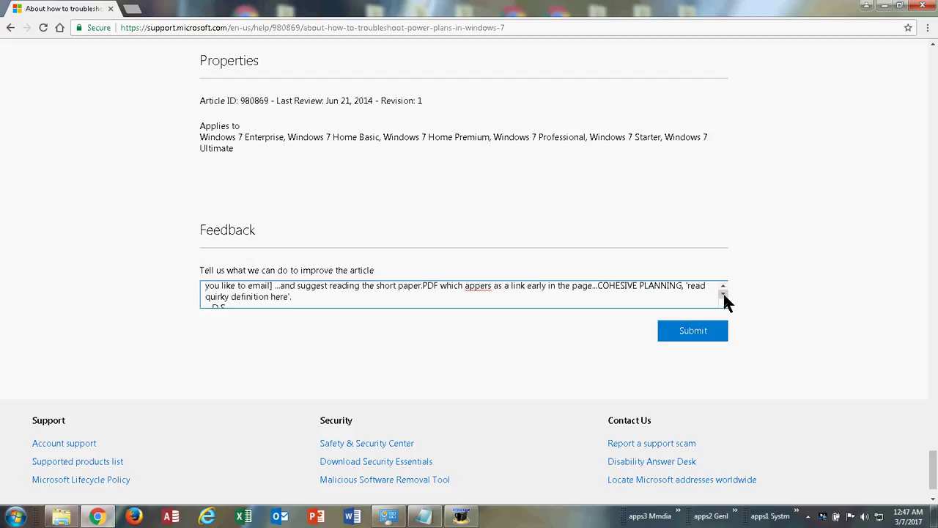
left_click(723, 295)
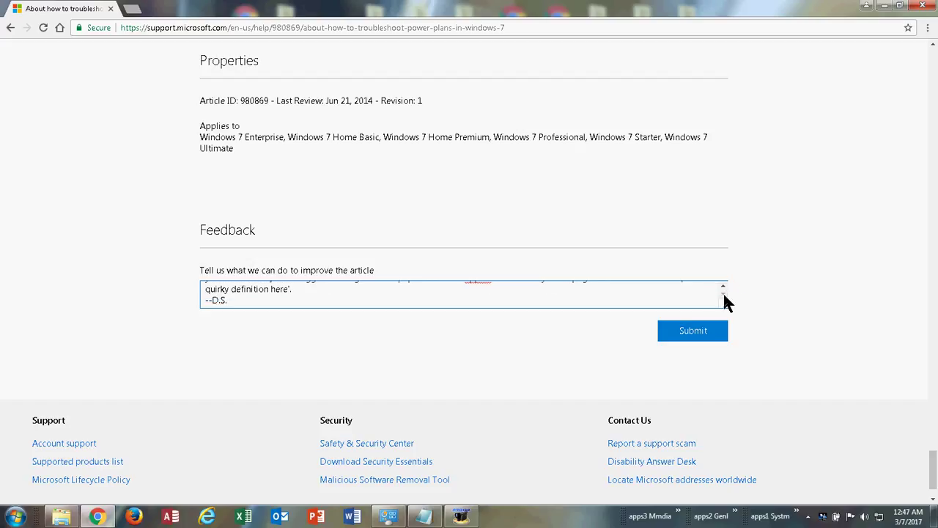
left_click(425, 517)
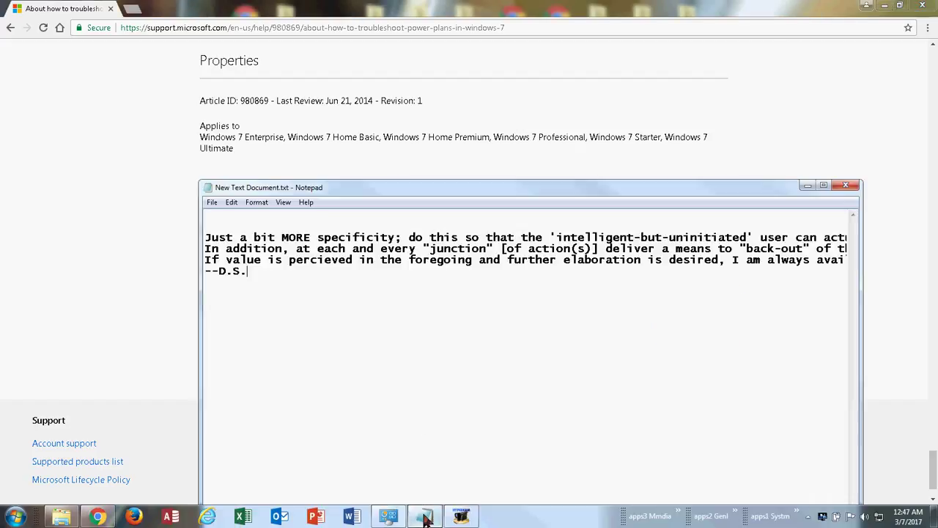
Turn on Word Wrap for the Notepad feedback text and minimize Notepad.
left_click(255, 203)
left_click(267, 215)
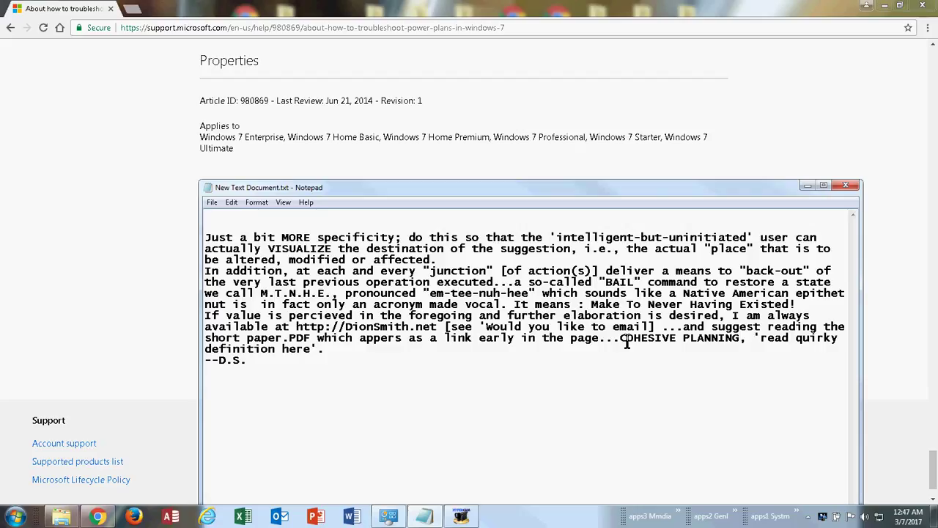
left_click(806, 185)
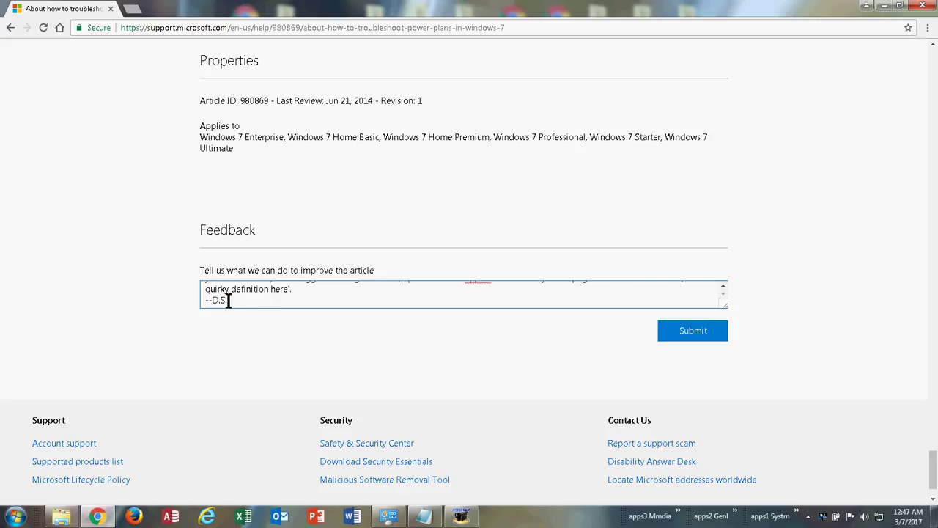
mouse_move(230, 303)
left_mouse_down()
mouse_move(204, 270)
mouse_move(213, 277)
mouse_move(180, 287)
mouse_move(212, 314)
mouse_move(355, 324)
mouse_move(254, 308)
left_mouse_up()
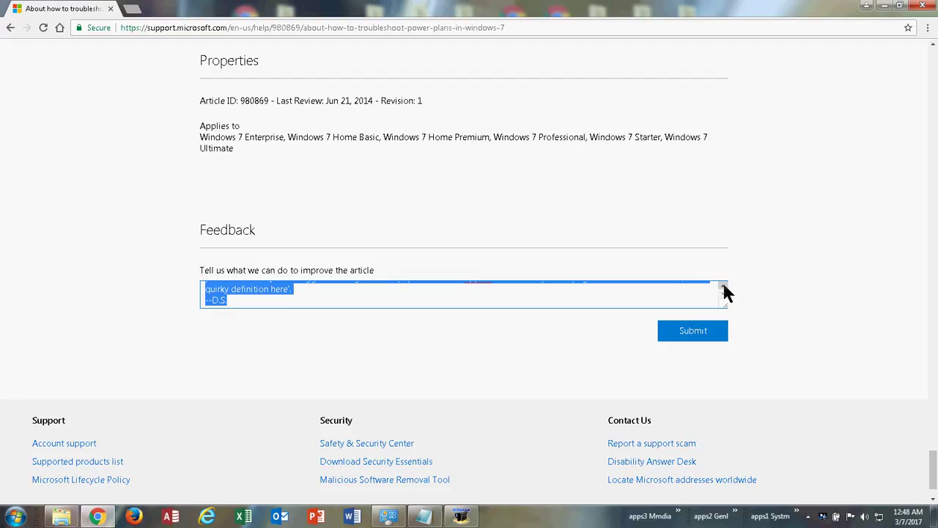
scroll(724, 292, "up", 3)
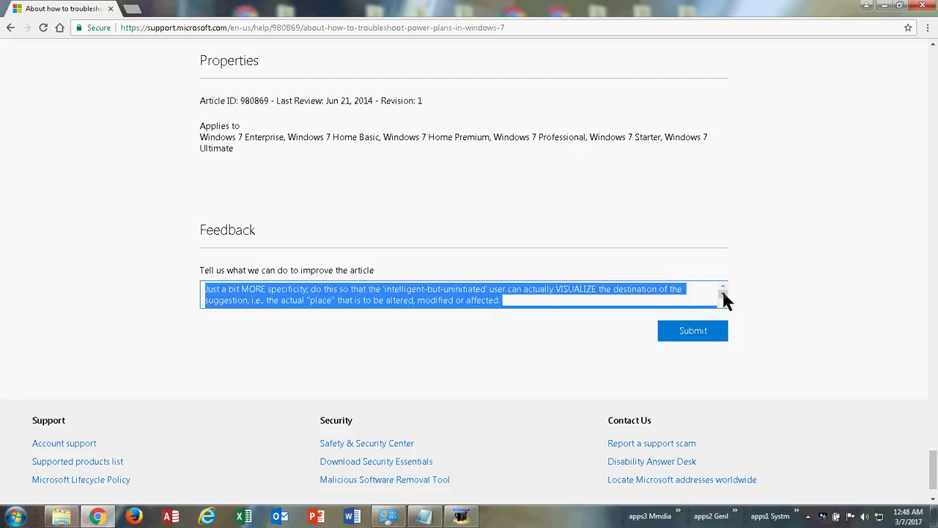
left_click(781, 318)
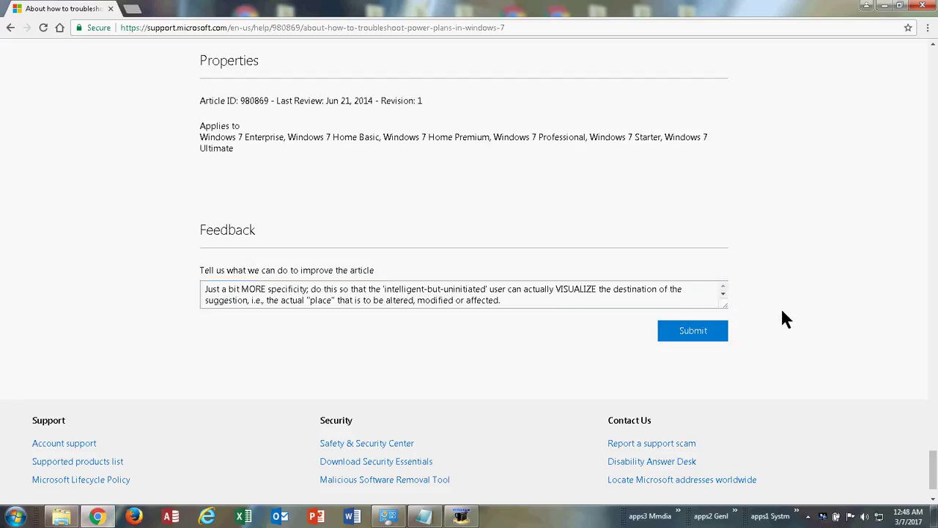
left_click(722, 294)
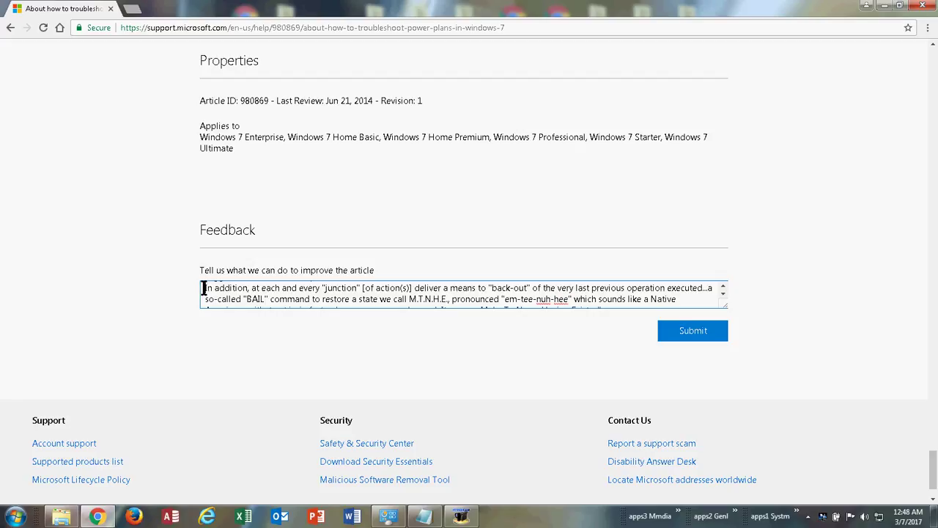
scroll(204, 289, "up", 1)
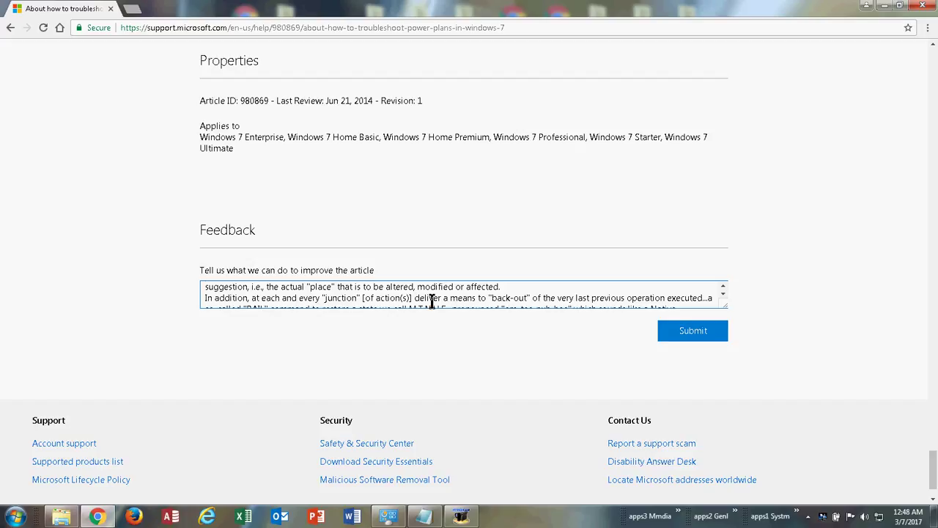
left_click(709, 298)
key("Right")
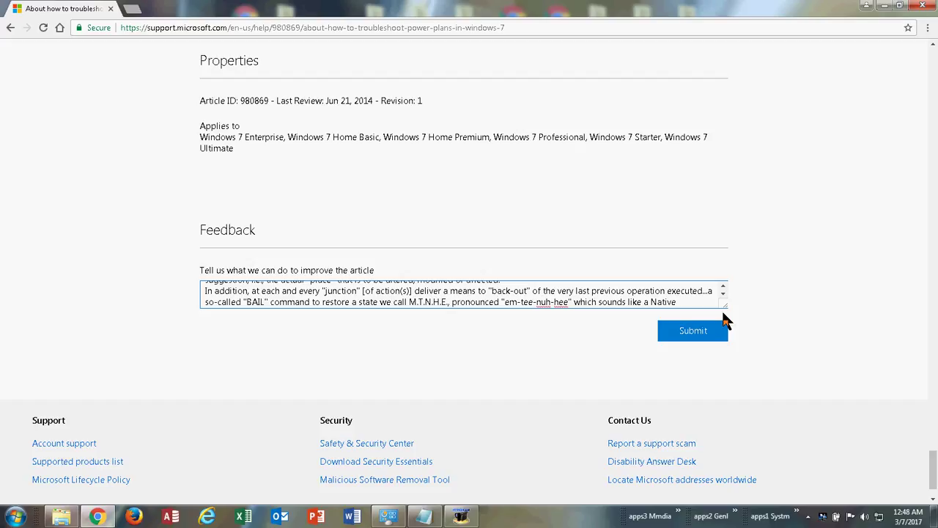
key("Down")
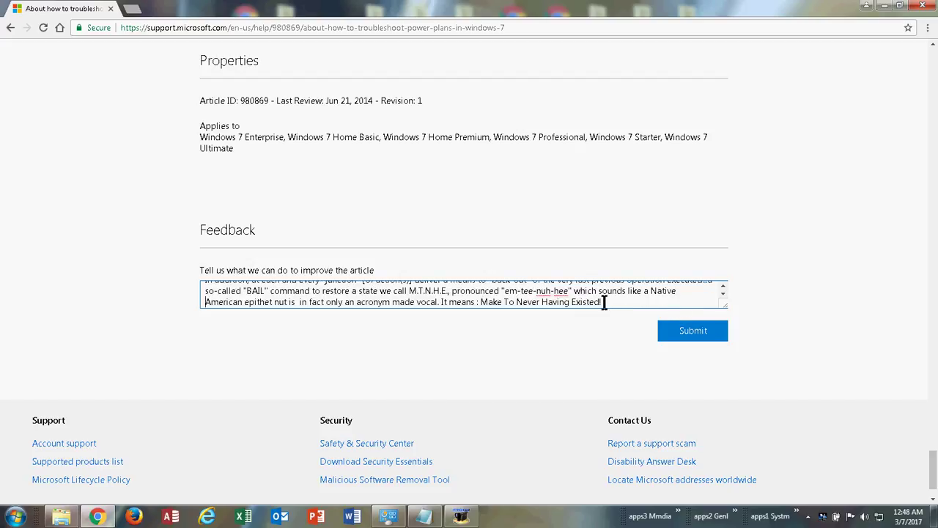
key("Down")
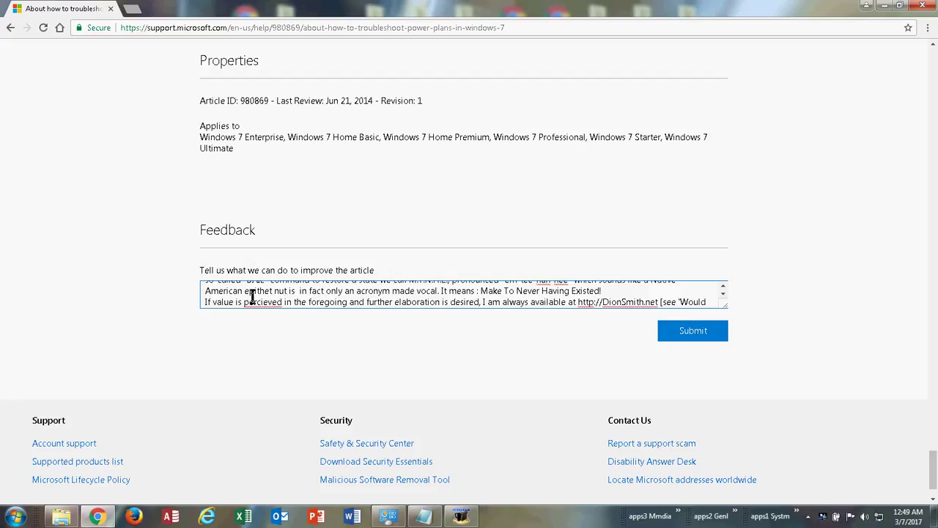
left_click(203, 299)
Bring up Notepad, minimize it again, and drag the article back to its title.
left_click(424, 517)
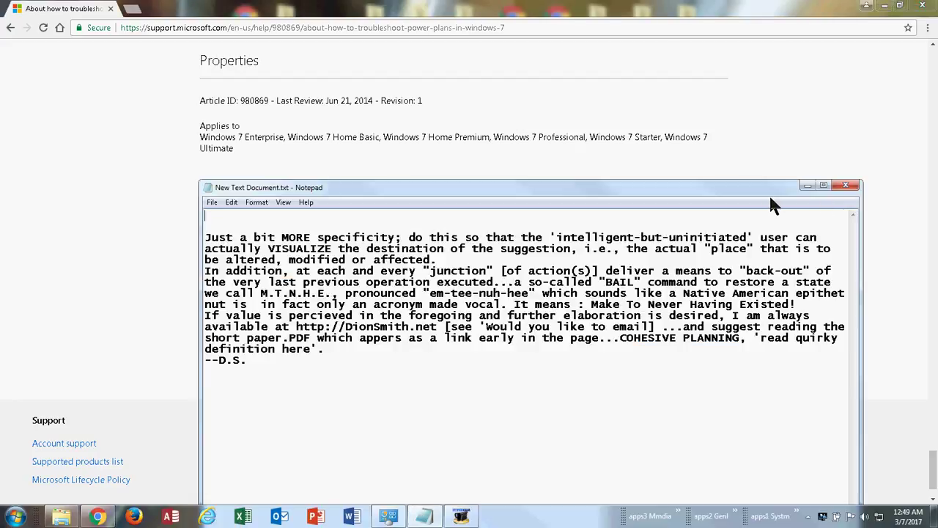
left_click(807, 186)
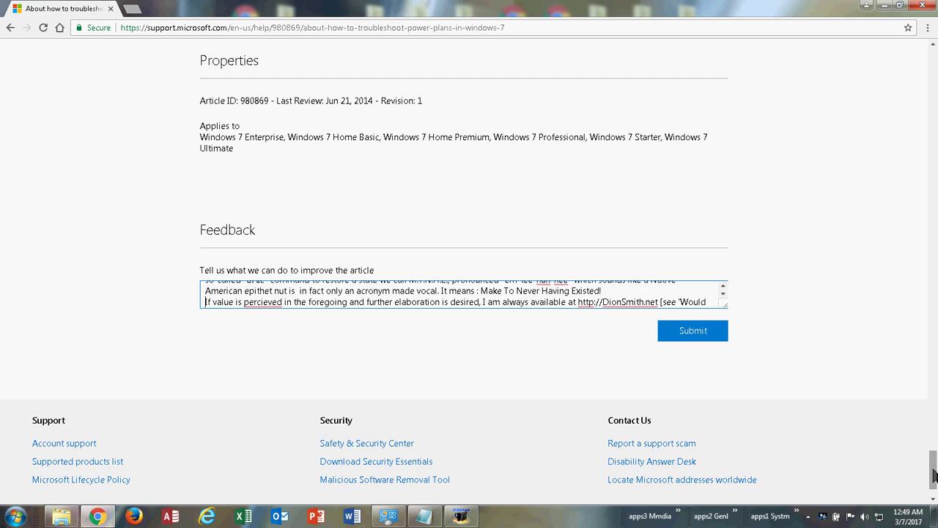
left_click_drag(933, 459, 931, 43)
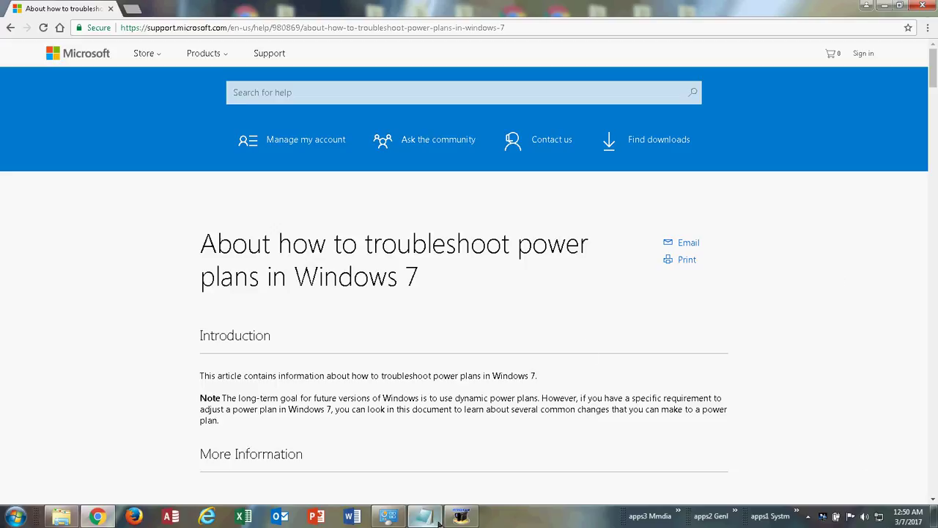
Restore the HyperCam Recording window over the Chrome article.
left_click(462, 516)
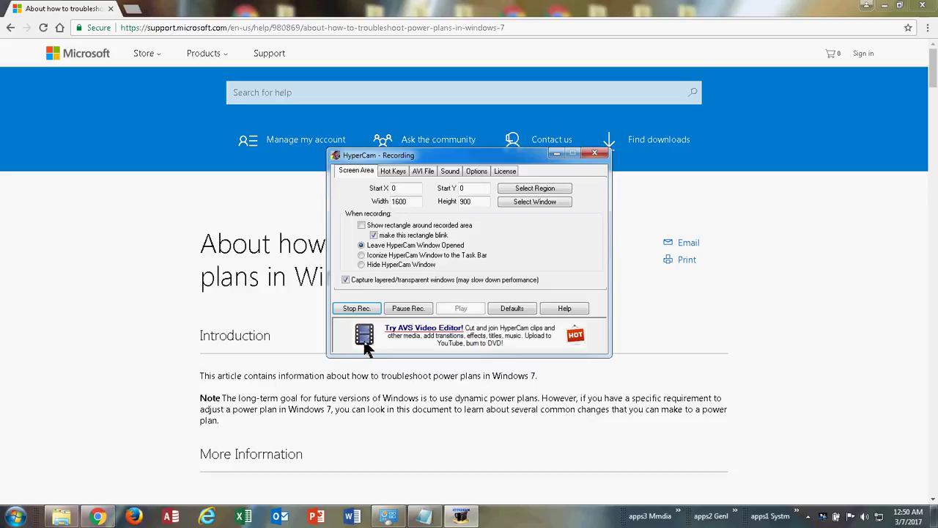